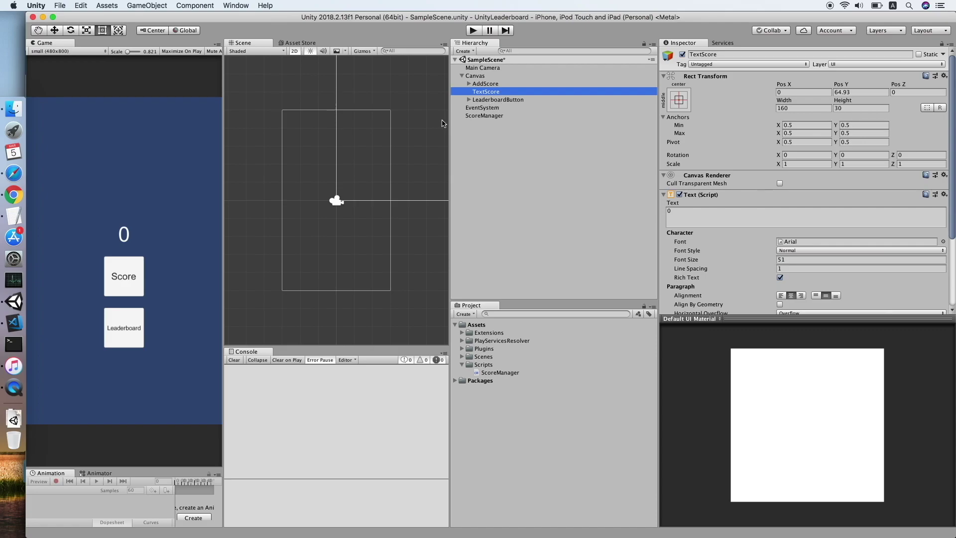
Run the scene in the Unity editor, raise the score to 2, try the leaderboard, then stop.
click(473, 31)
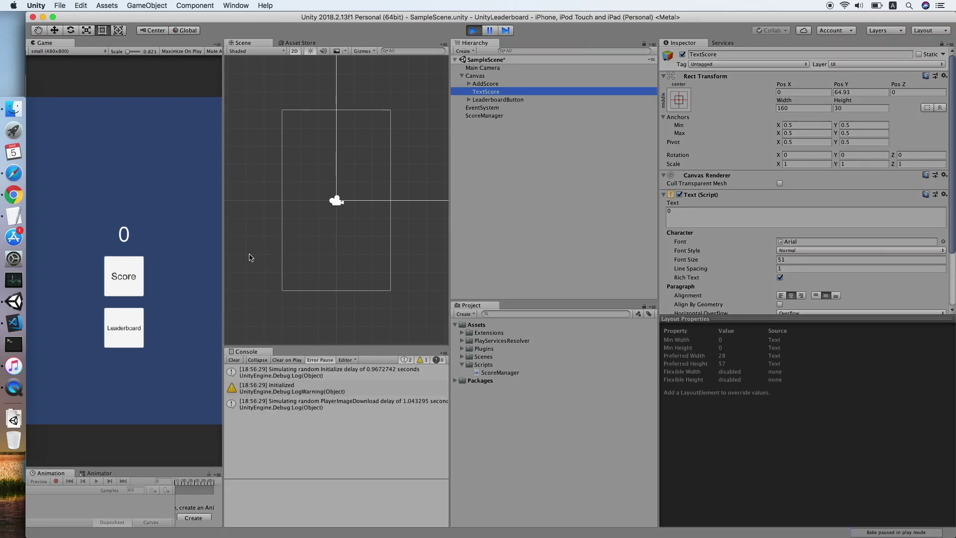
click(127, 277)
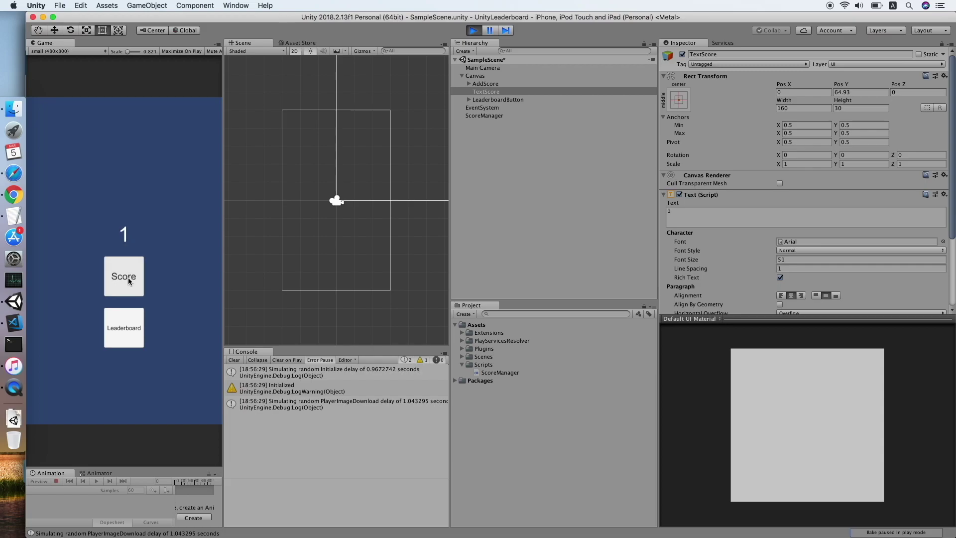
click(128, 277)
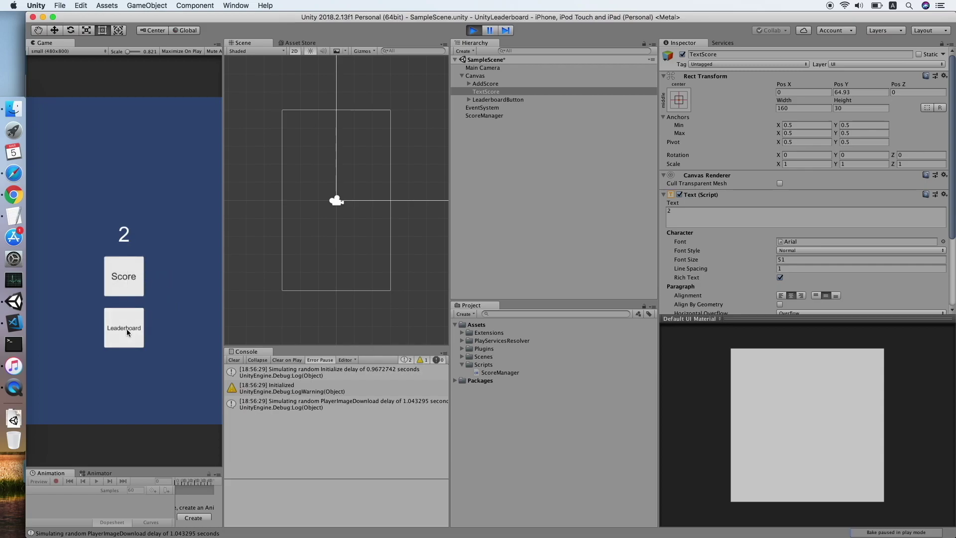
click(131, 328)
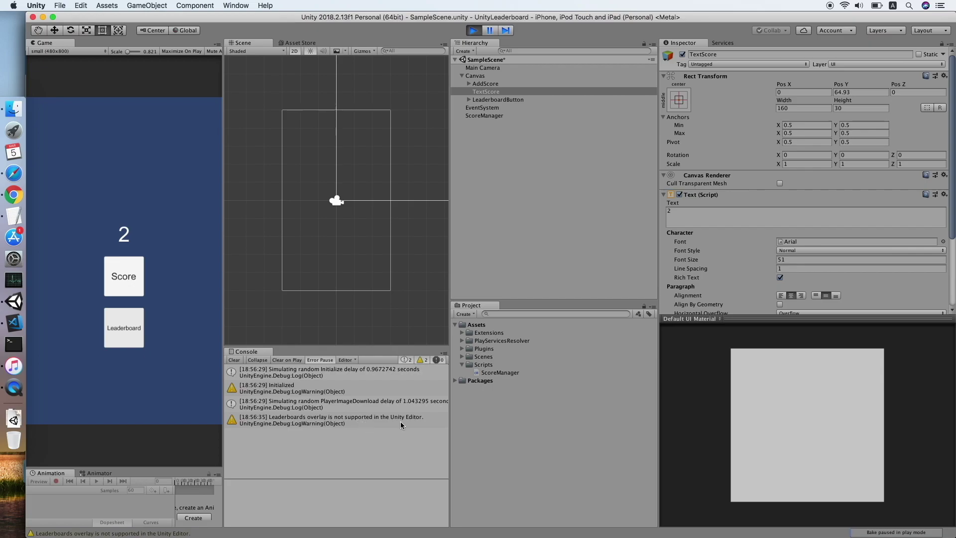
click(234, 359)
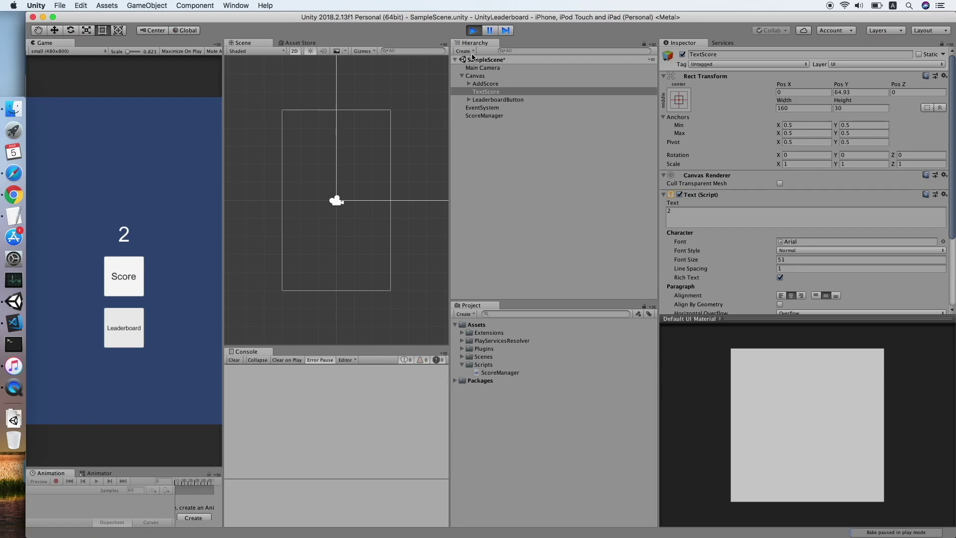
click(473, 30)
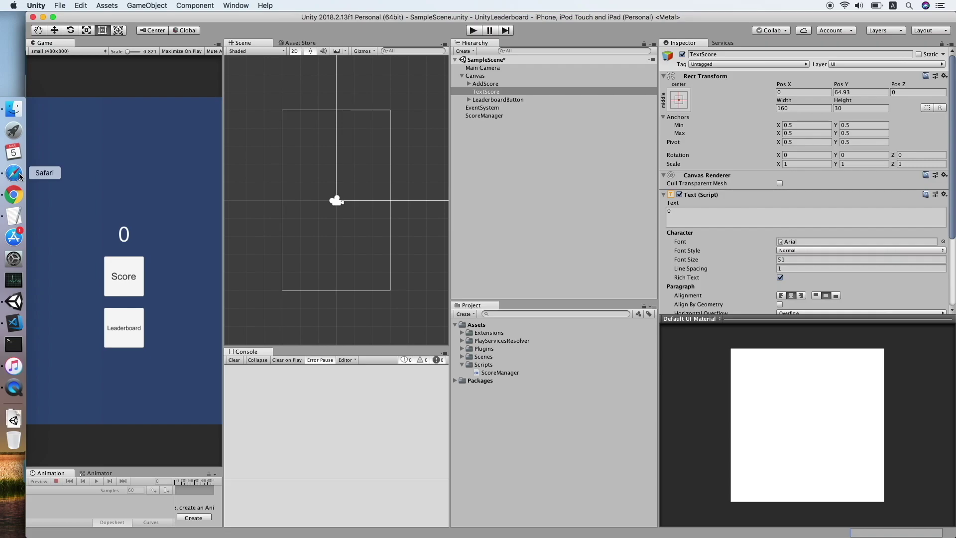
Check TutorialDemo's uploaded iOS builds under Activity in App Store Connect, then go to TestFlight.
click(20, 177)
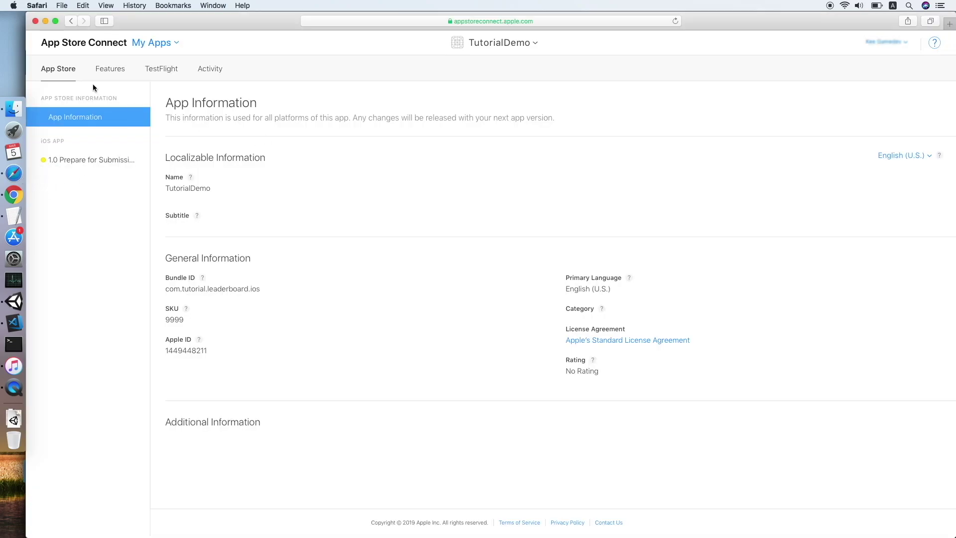
click(217, 74)
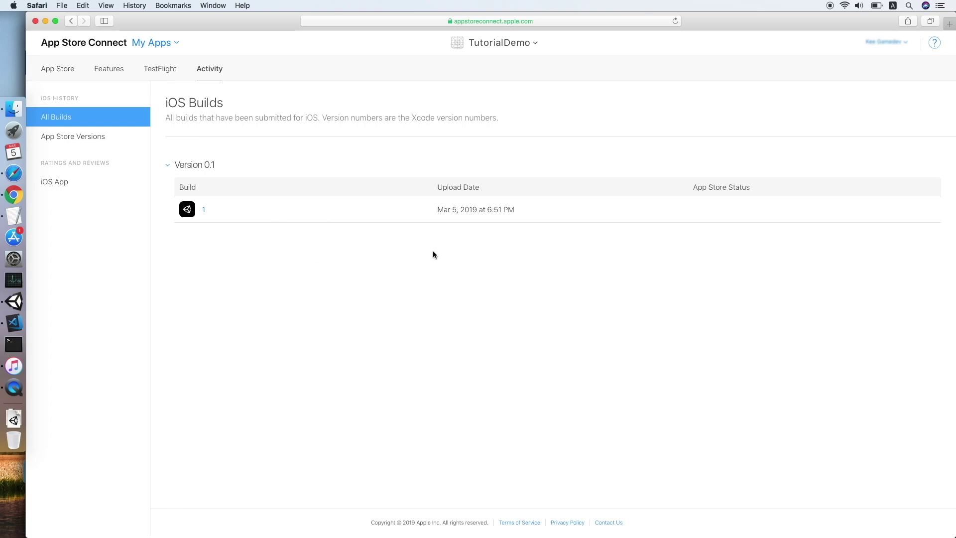
click(168, 71)
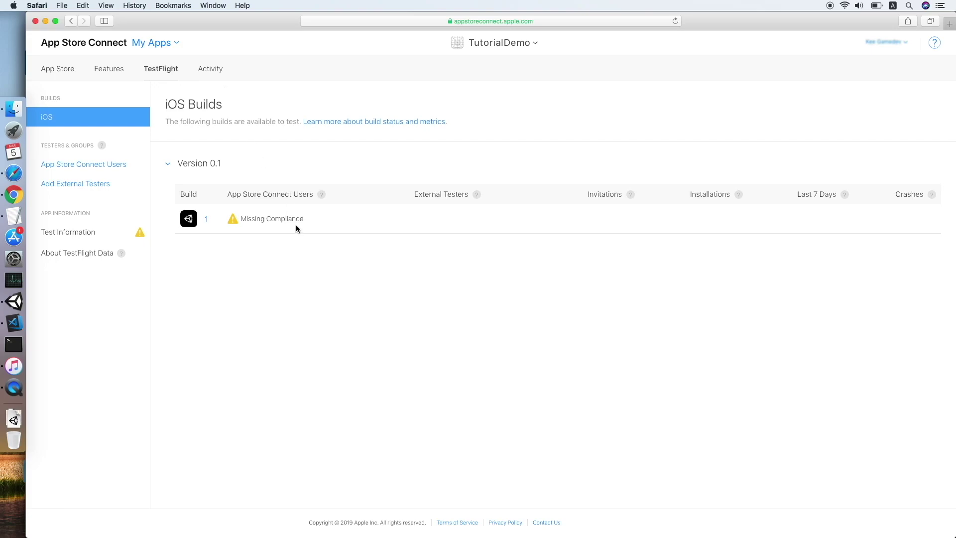
Declare build 1 uses no encryption and make it available for internal testing.
click(235, 223)
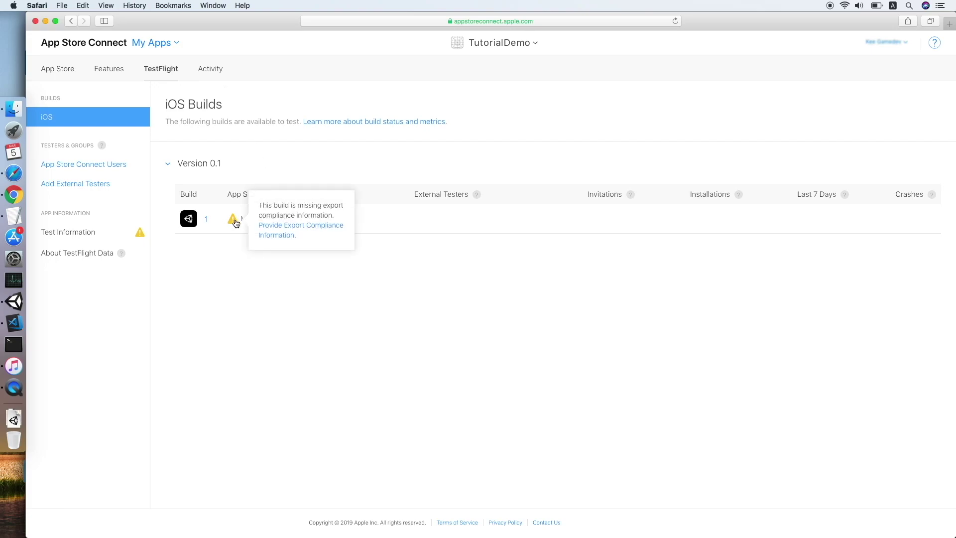
click(285, 232)
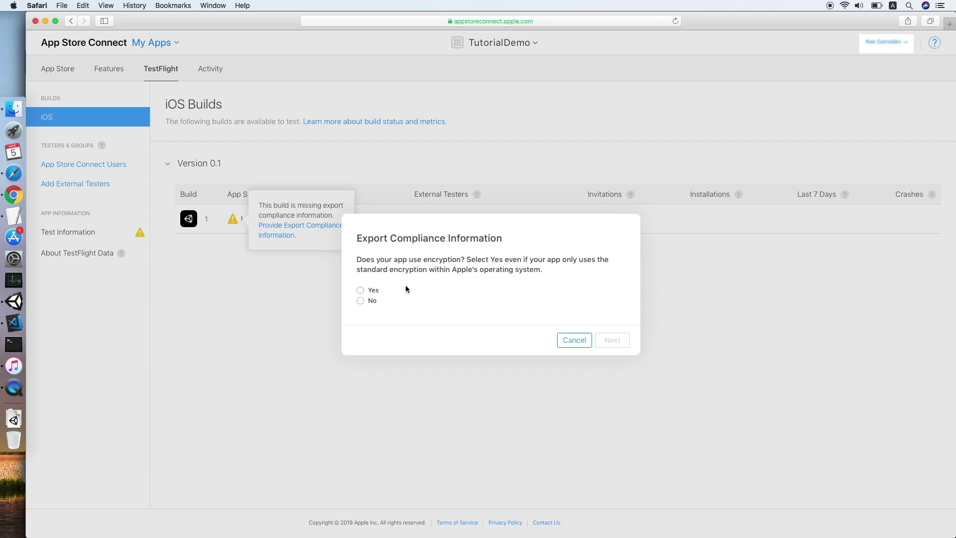
click(361, 301)
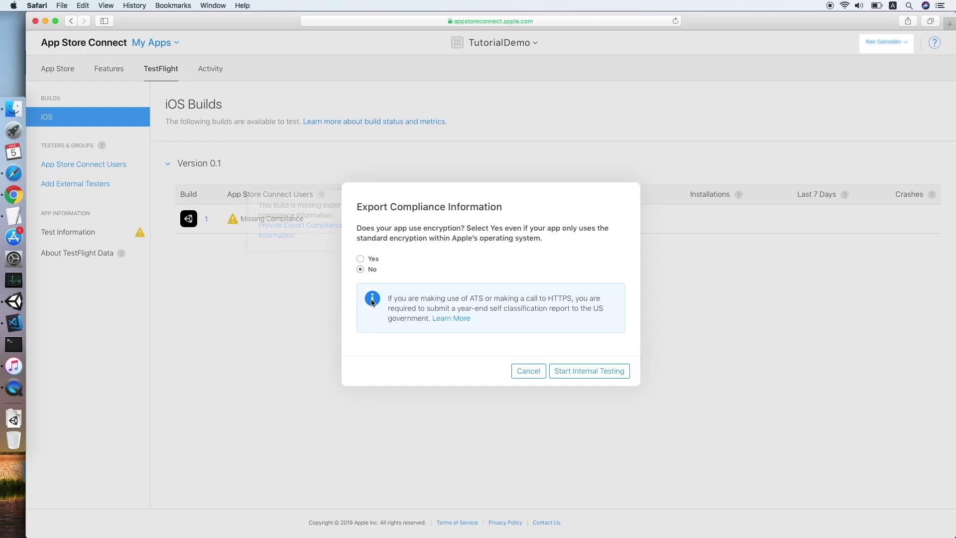
click(597, 371)
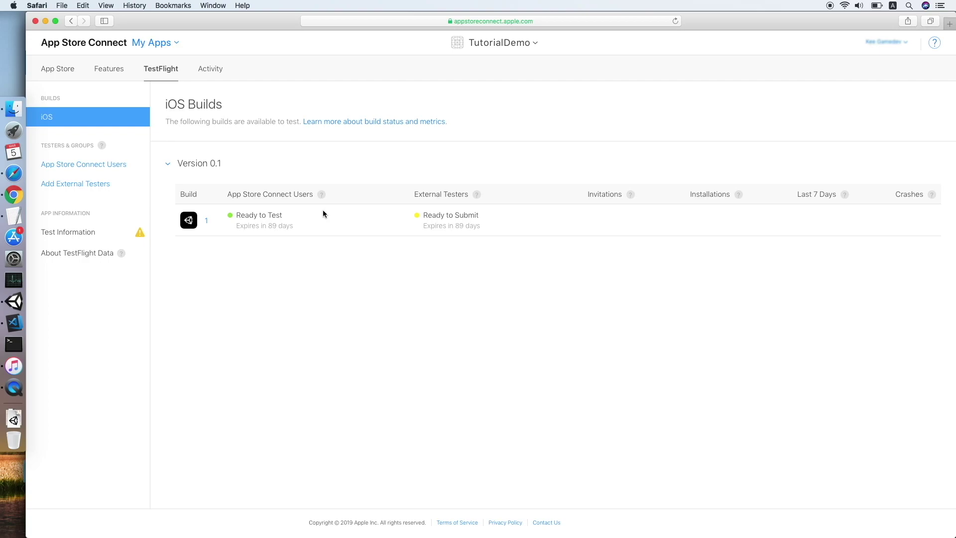
click(105, 166)
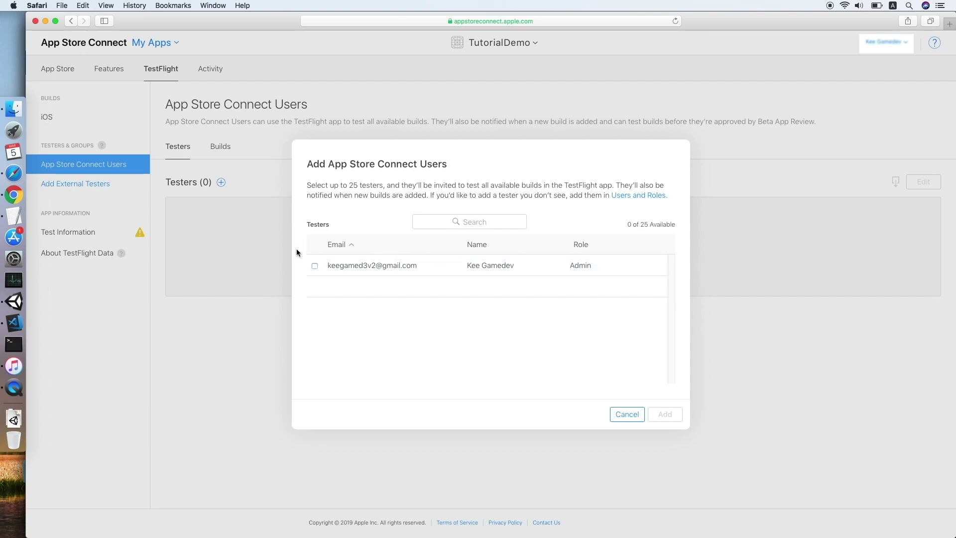
Review the account's users in Users and Access, abandon a new user, and return to TestFlight testers.
click(627, 414)
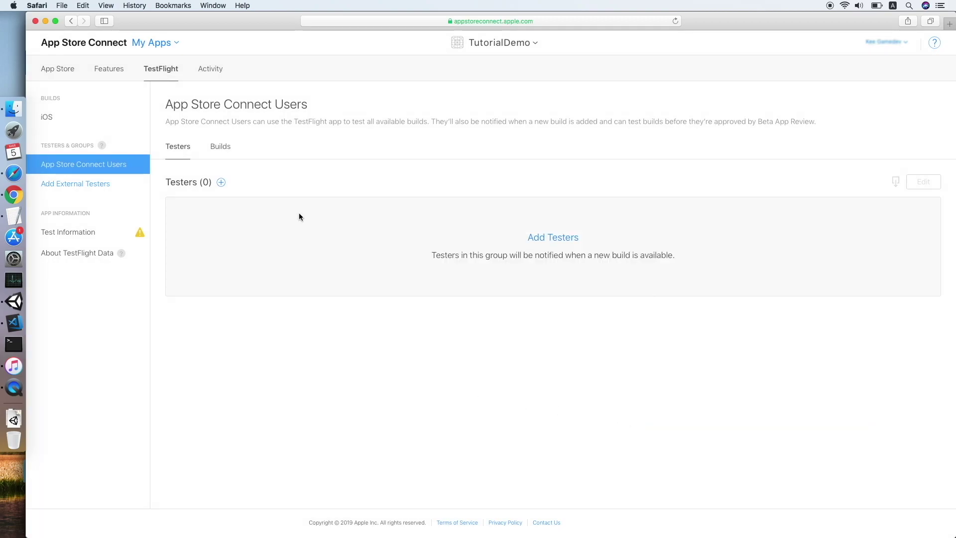
click(178, 45)
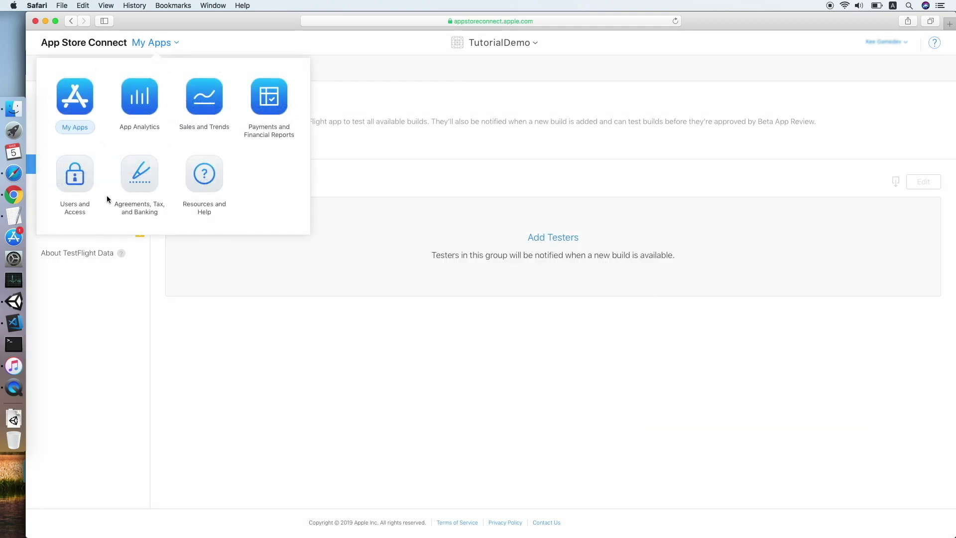
click(79, 205)
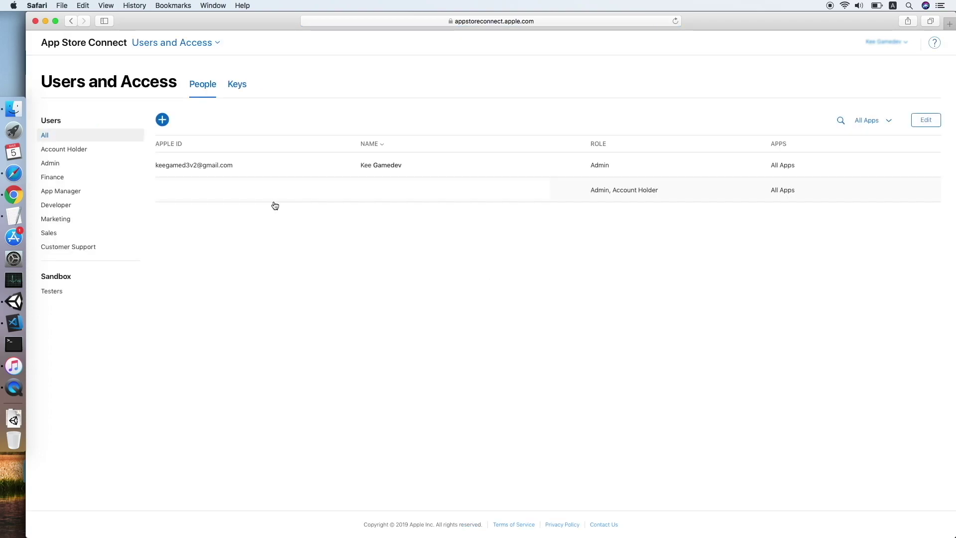
click(163, 120)
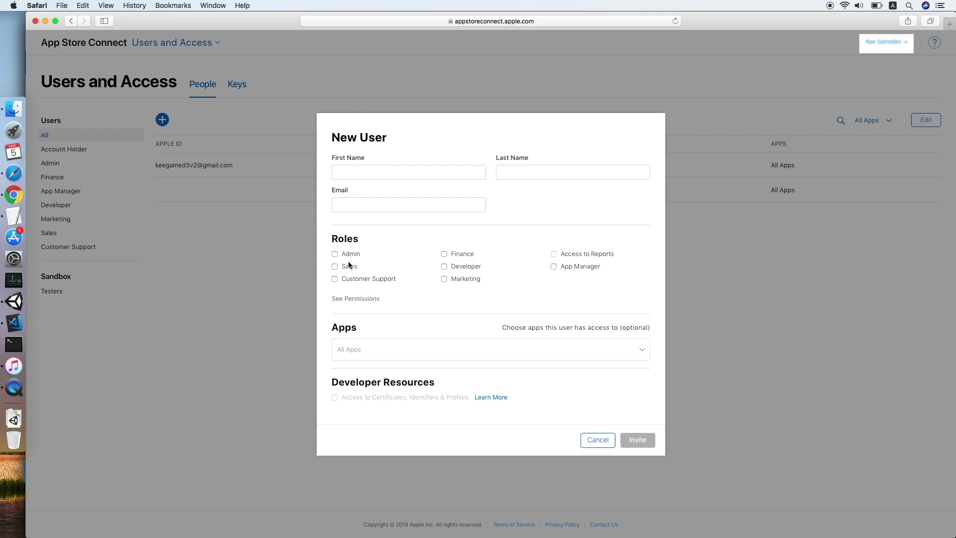
click(595, 439)
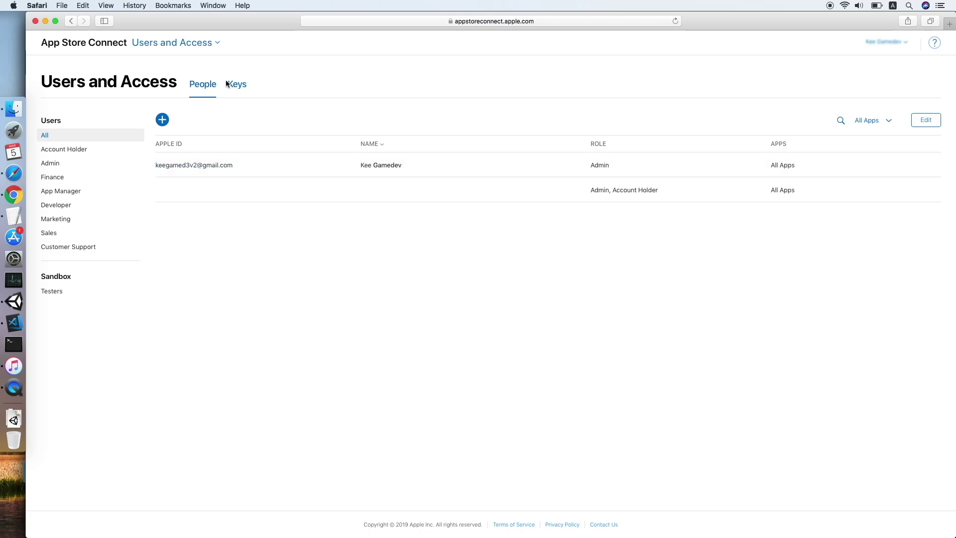
click(207, 48)
click(361, 66)
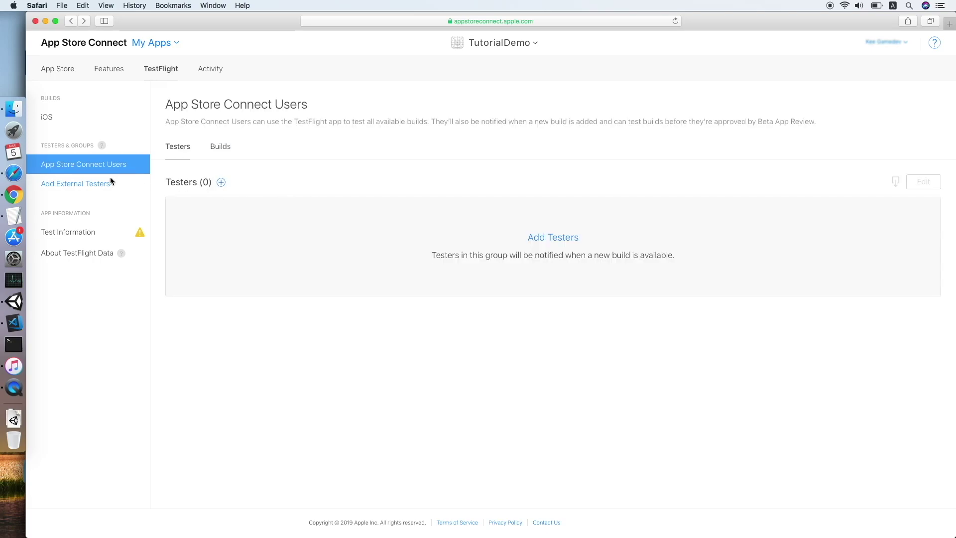
Add the account's only user as an internal tester in the App Store Connect Users group.
click(540, 235)
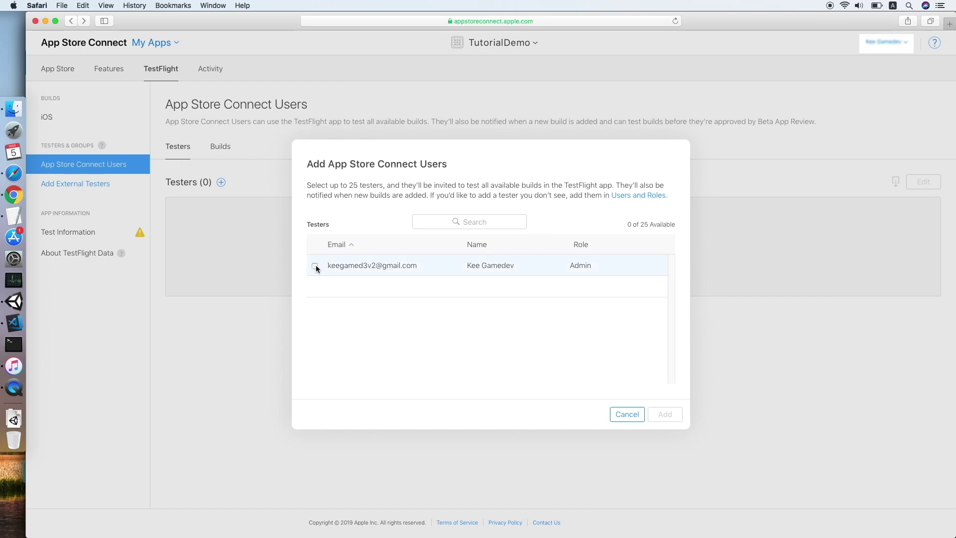
click(315, 266)
click(665, 415)
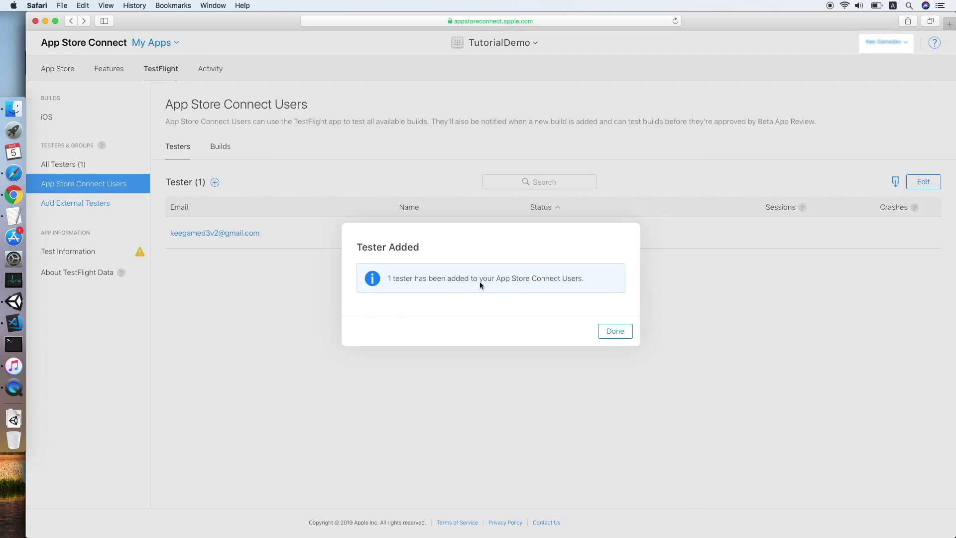
click(618, 331)
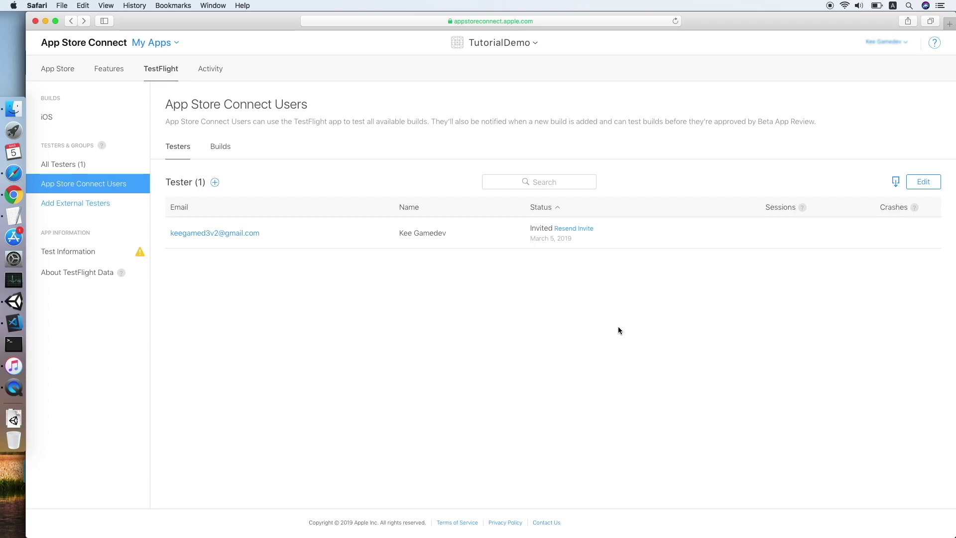
click(13, 196)
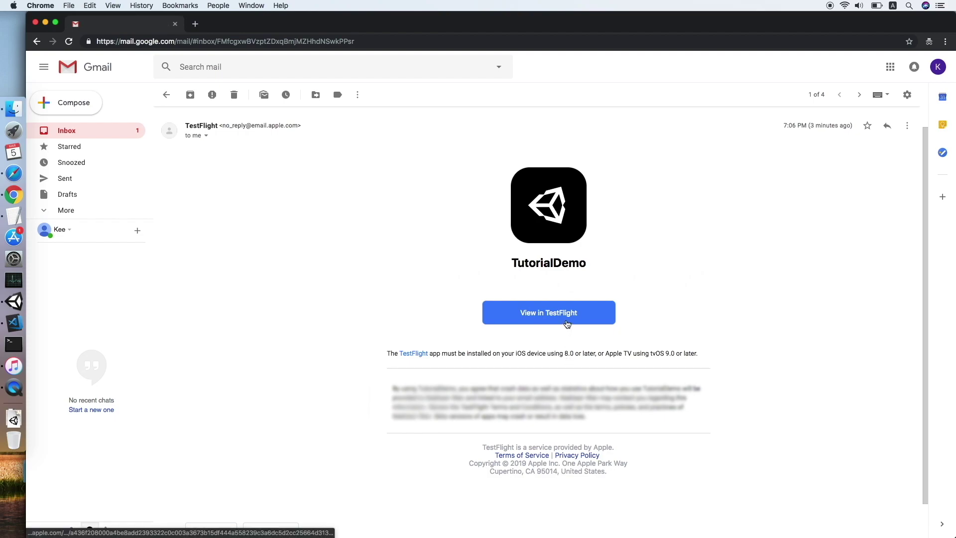
Open the TestFlight invitation page from the Gmail email and select its redeem code.
click(568, 324)
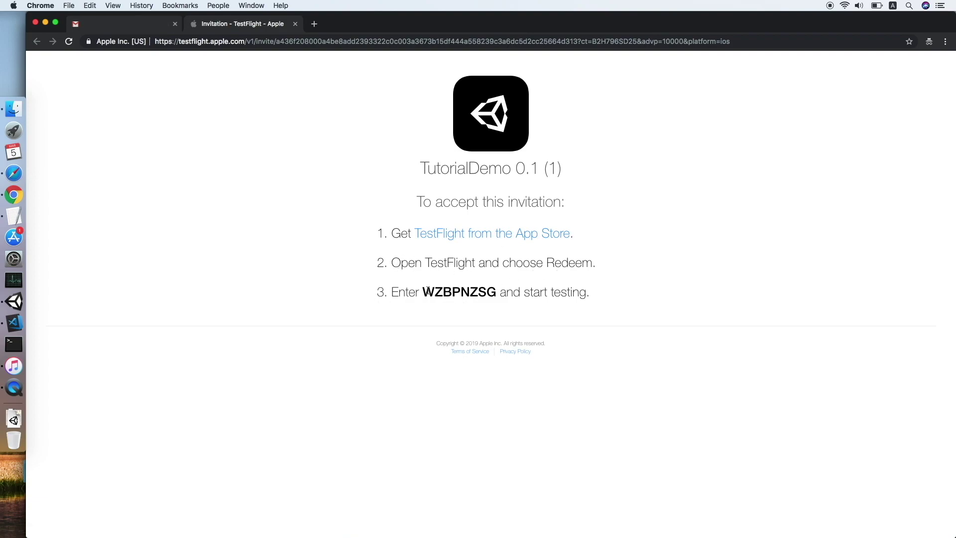
drag(423, 292, 392, 292)
click(547, 292)
click(392, 292)
click(14, 388)
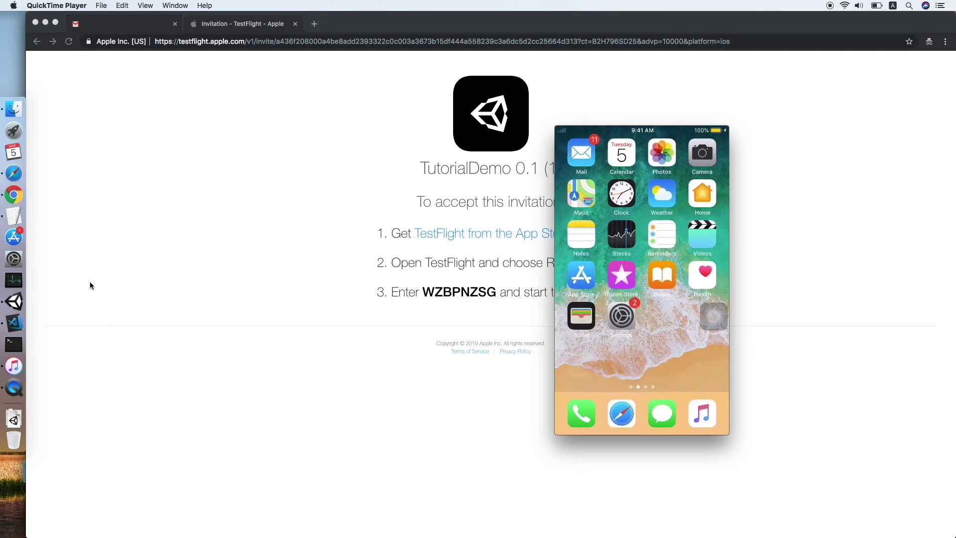
Bring the mirrored iPhone forward, reach TestFlight's Redeem Code prompt, then return to the invitation page.
click(20, 303)
click(19, 386)
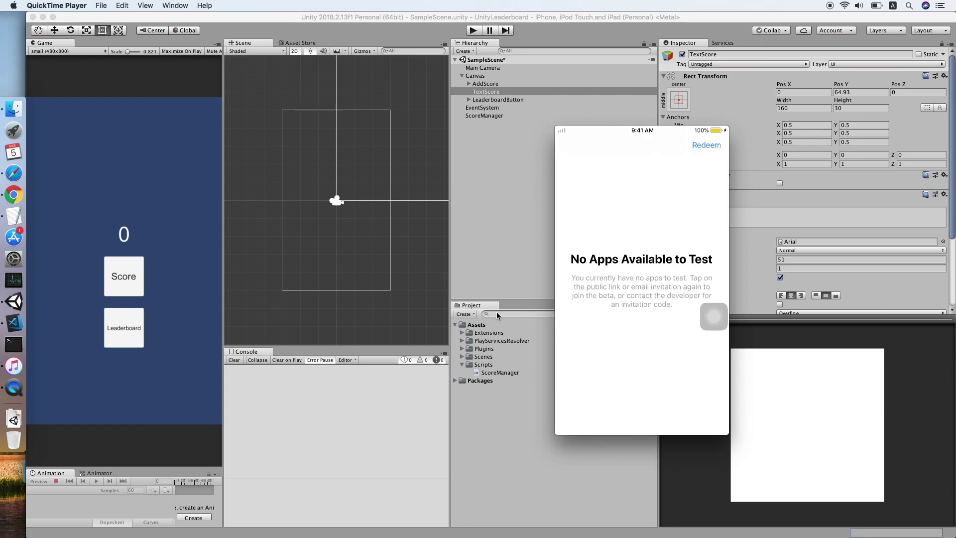
click(15, 198)
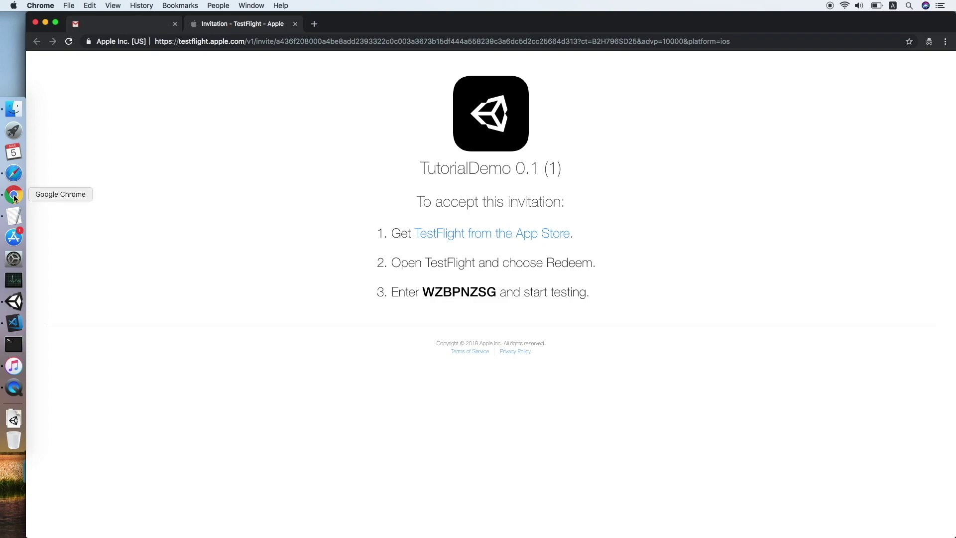
Switch from Chrome's invitation page back to the Unity editor.
click(14, 344)
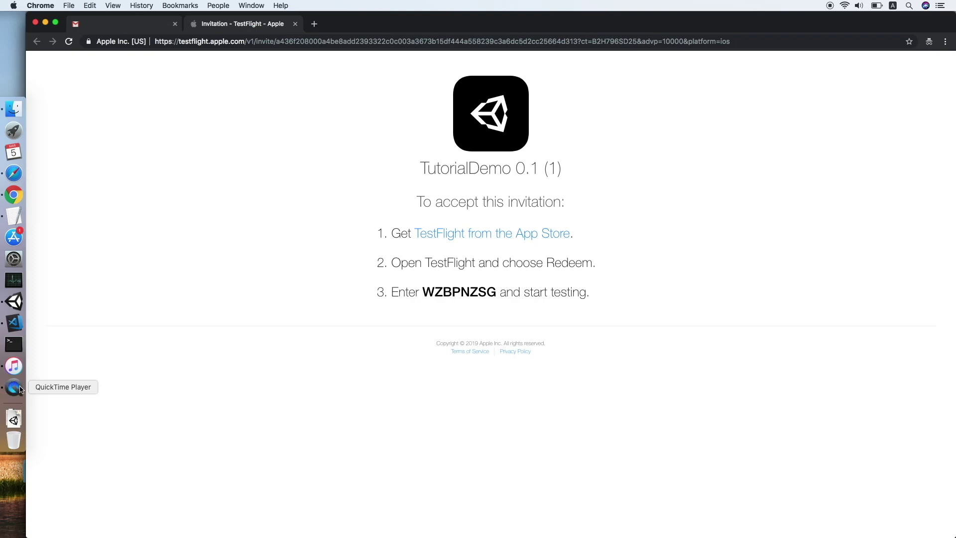
Bring the QuickTime-mirrored iPhone to the front to redeem the invitation code.
click(14, 302)
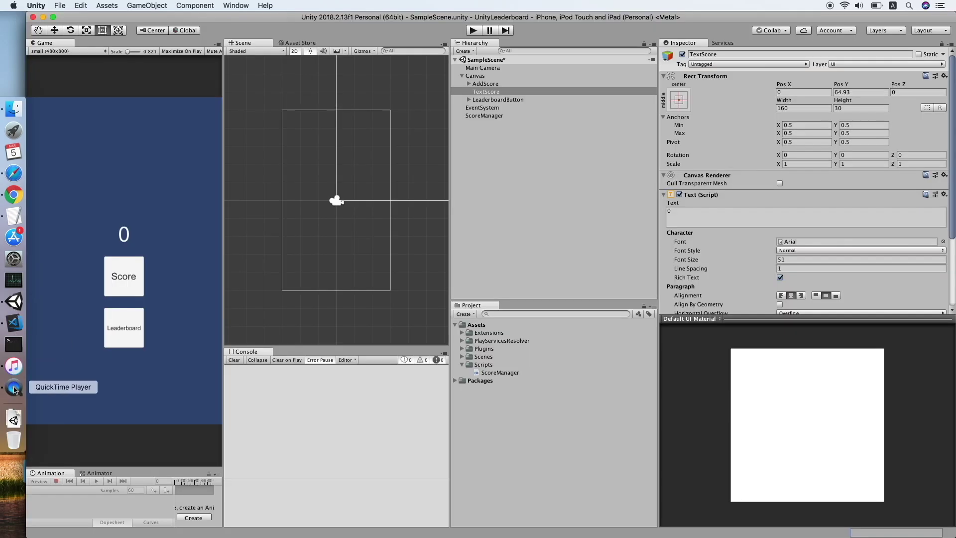